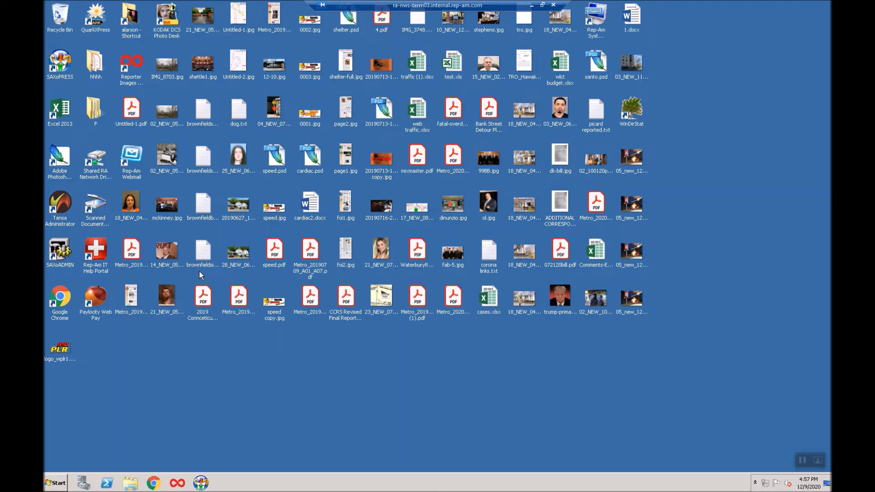
click(143, 61)
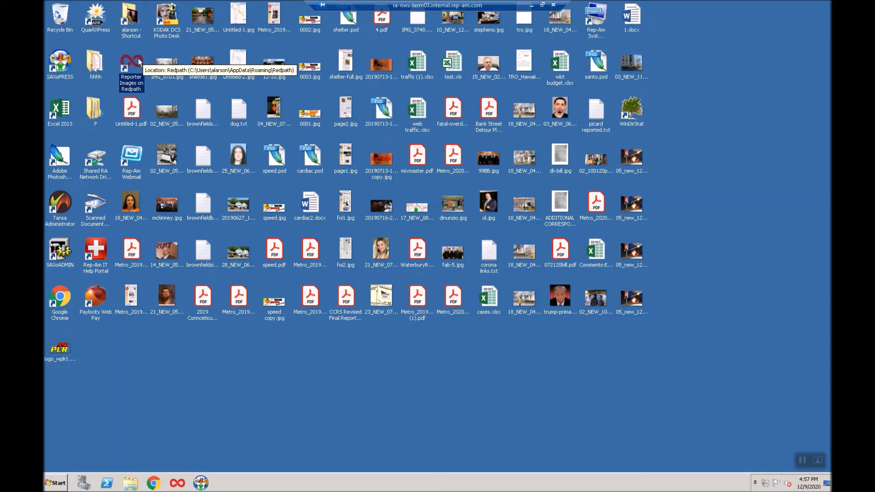
click(239, 385)
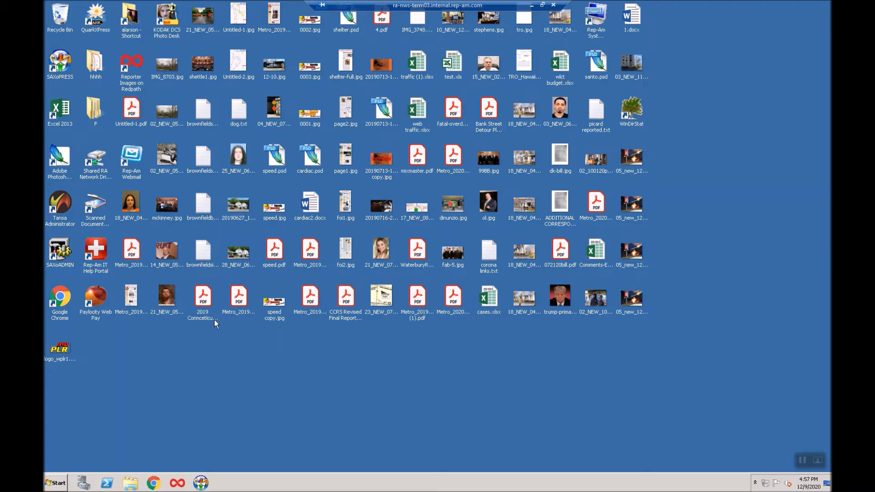
click(310, 250)
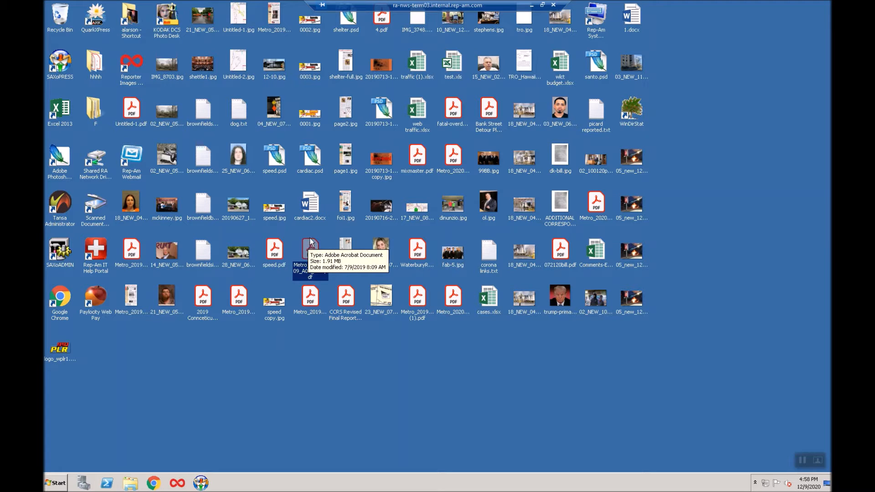
click(326, 272)
drag(326, 272, 329, 278)
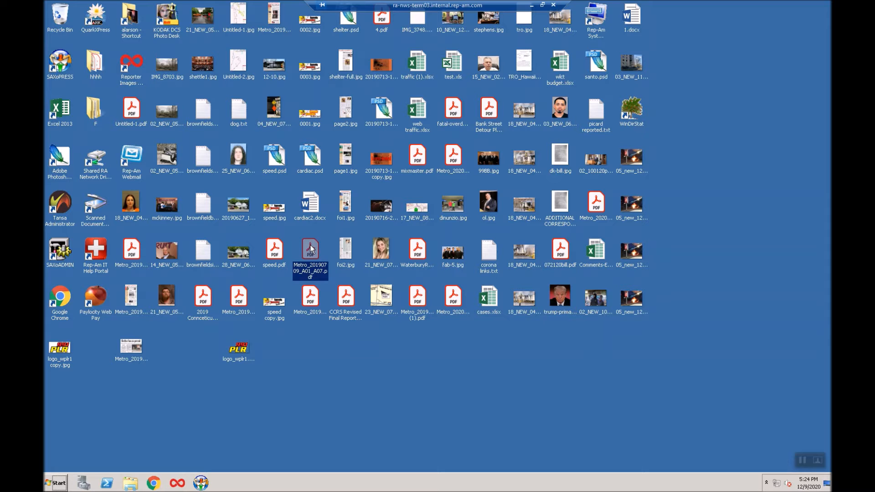
Step: Check the file type of Metro_20190709_A01_A07.pdf in its properties and close them without changes
right_click(310, 246)
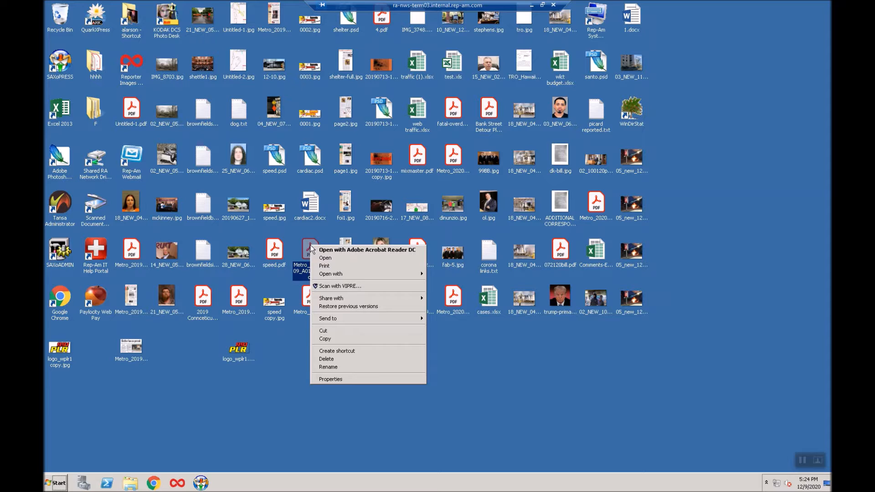
click(335, 379)
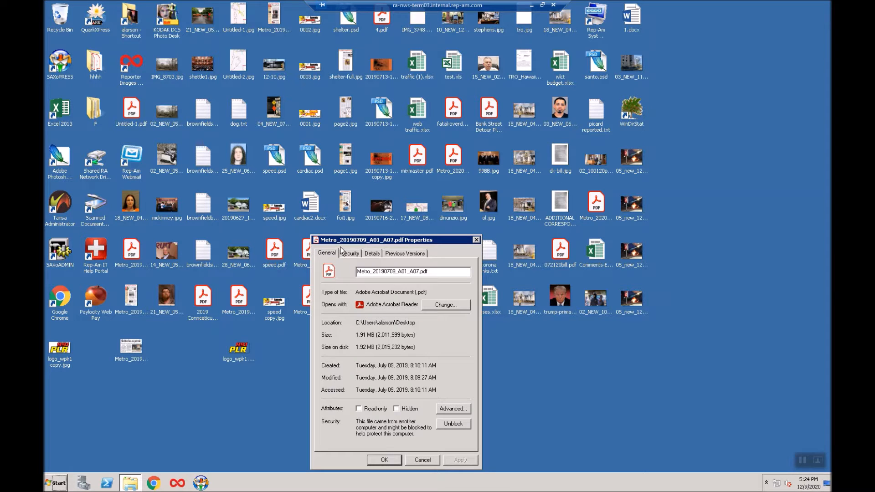
drag(341, 239, 254, 111)
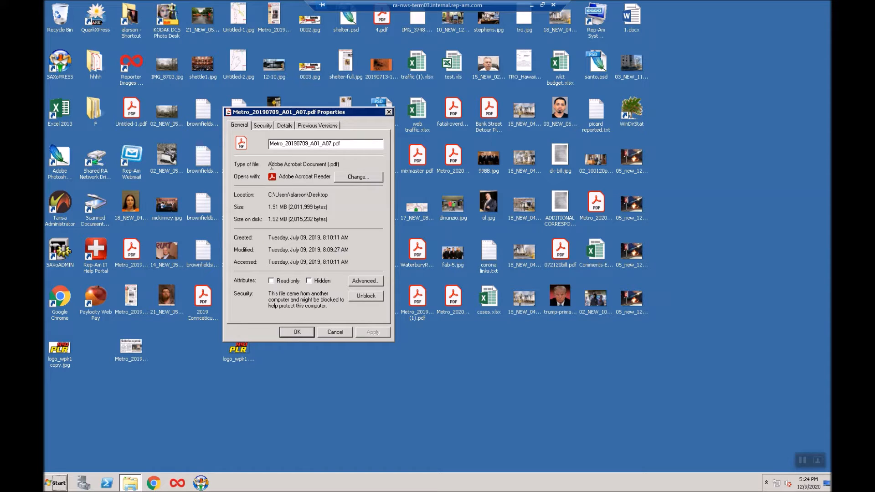
drag(270, 164, 352, 164)
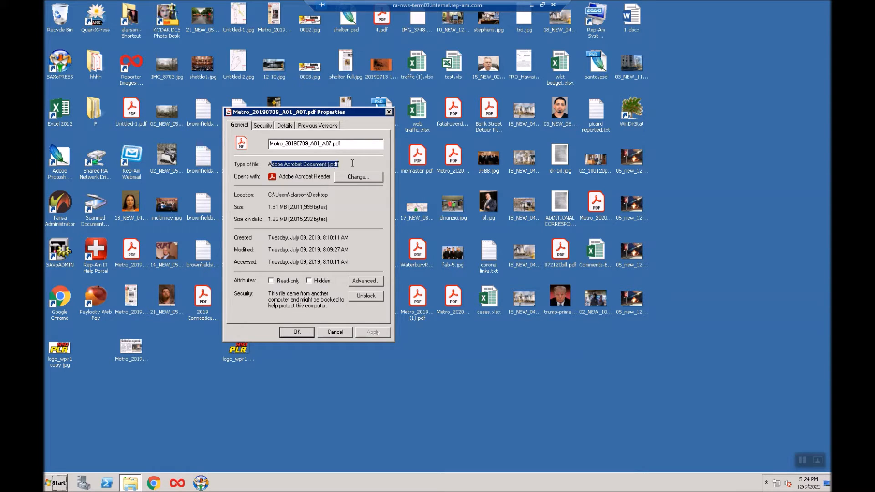
click(334, 332)
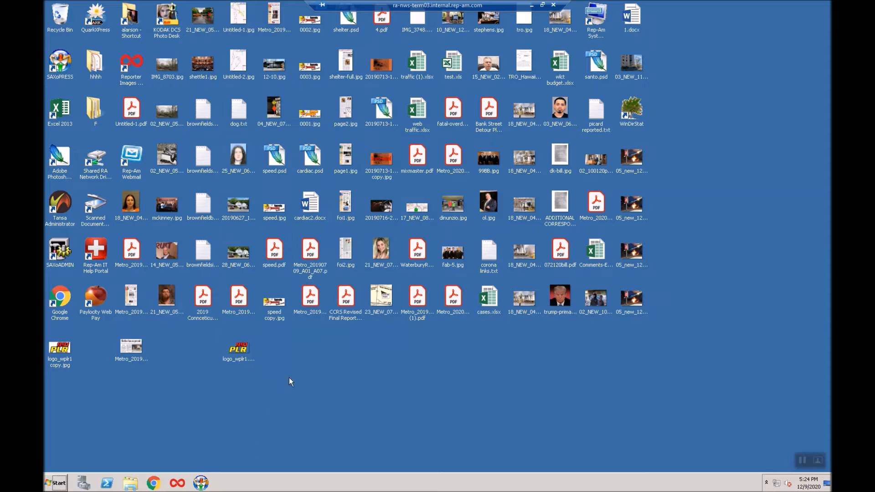
Step: Preview the image 05_new_120420ba02.jpg, close the preview and inspect the file type in its properties
double_click(636, 153)
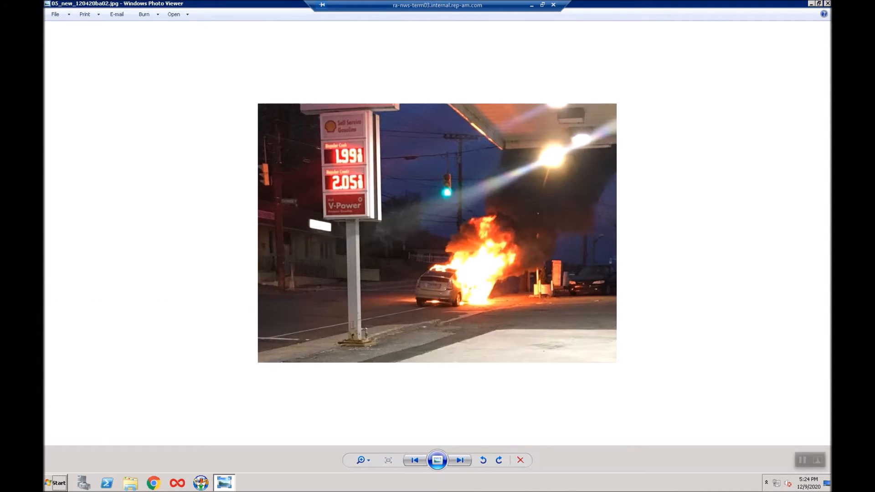
key(alt+F4)
right_click(629, 154)
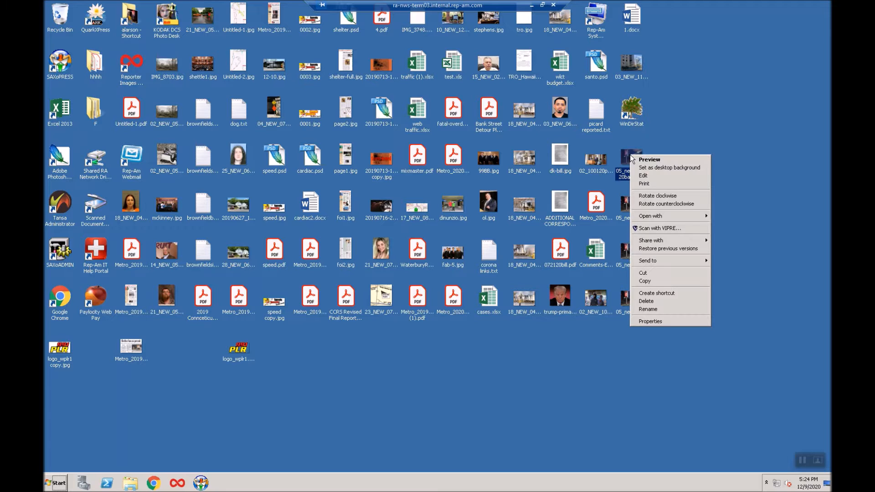
click(647, 321)
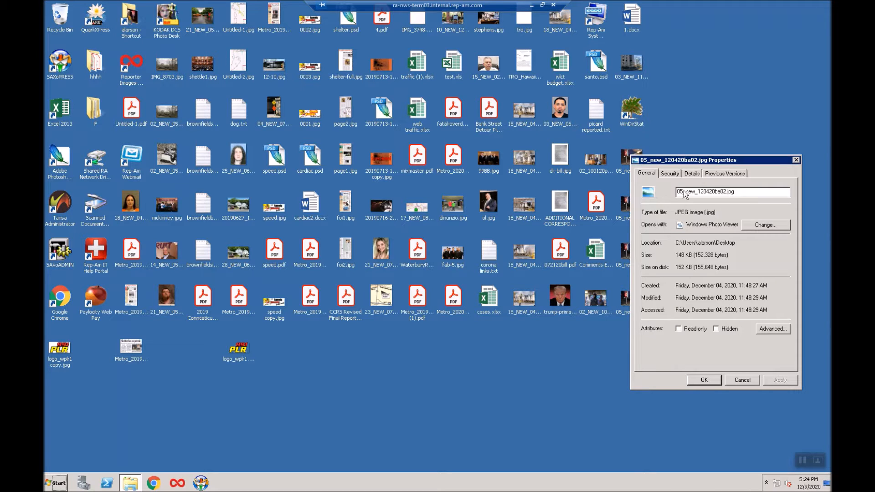
drag(688, 163, 376, 133)
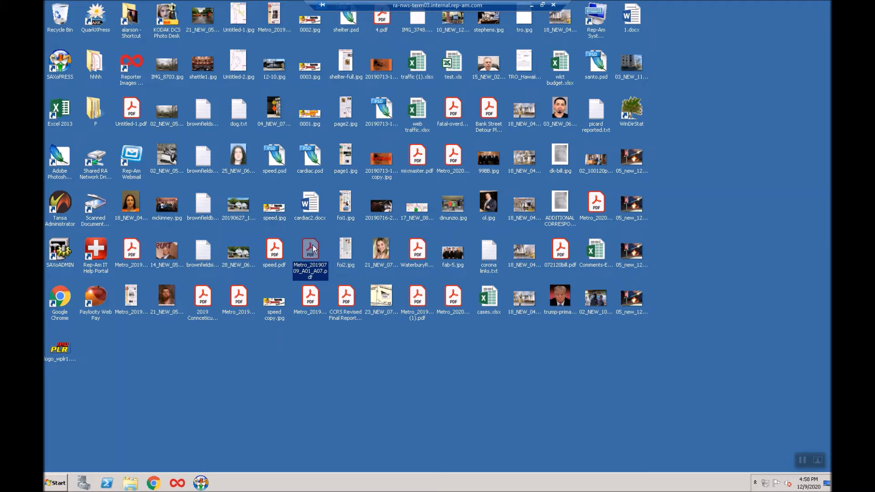
Step: Open Metro_20190709_A01_A07.pdf with Adobe Photoshop CS2, import page 1 and maximize both the document and the program window
right_click(313, 249)
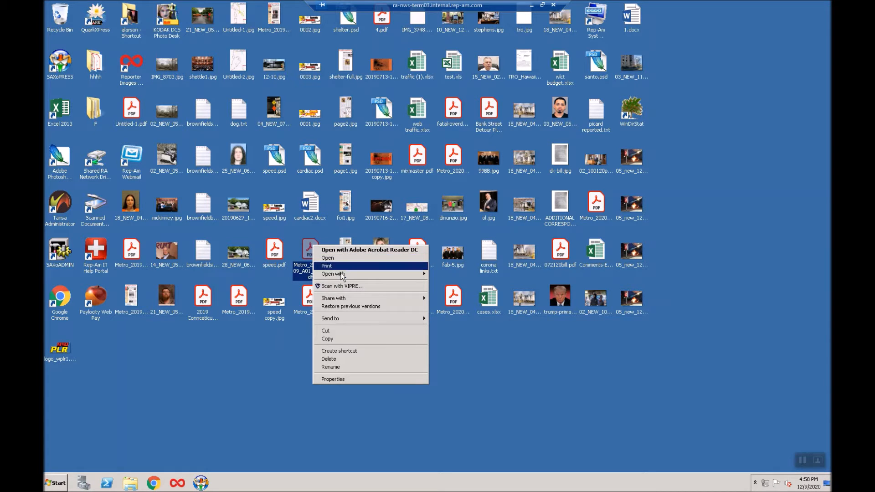
mouse_move(341, 273)
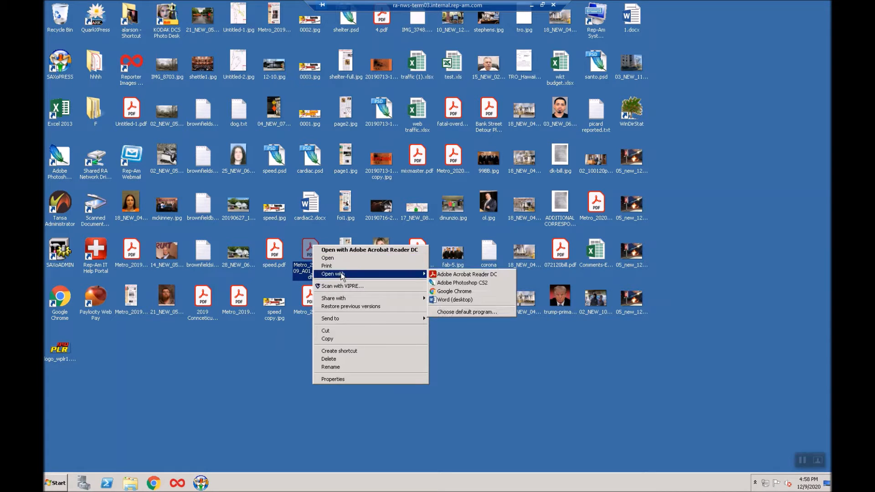
click(463, 283)
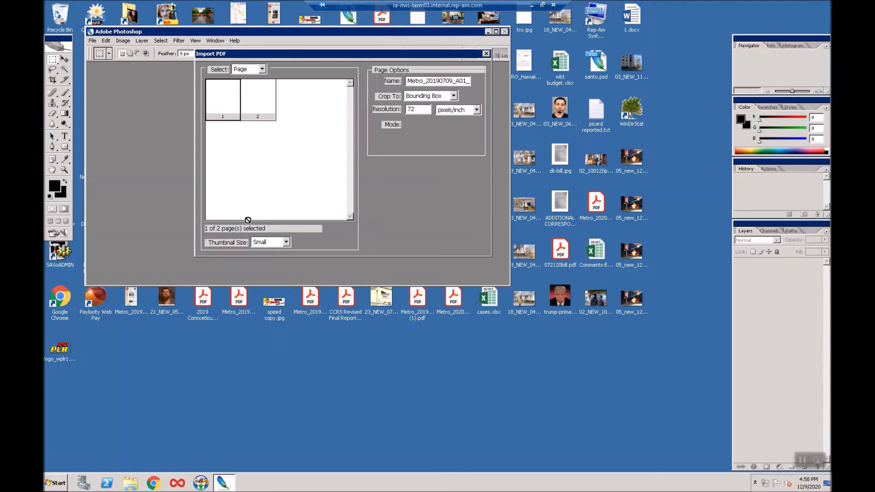
click(249, 100)
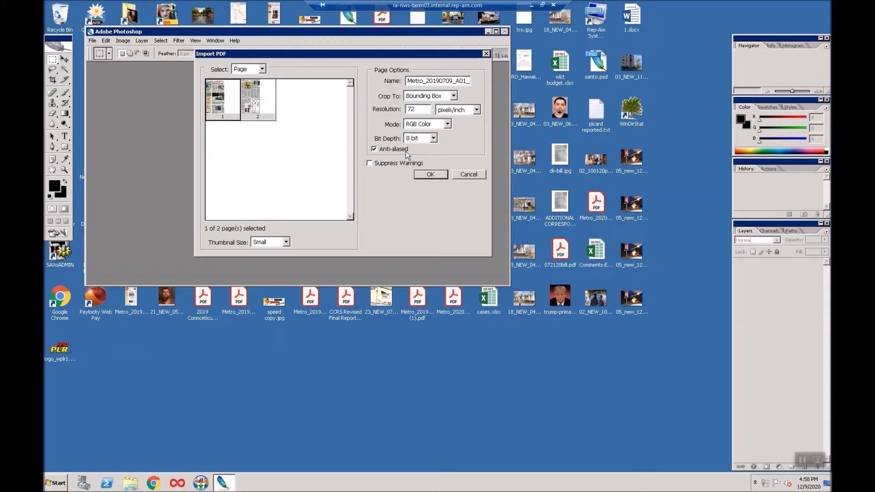
click(429, 173)
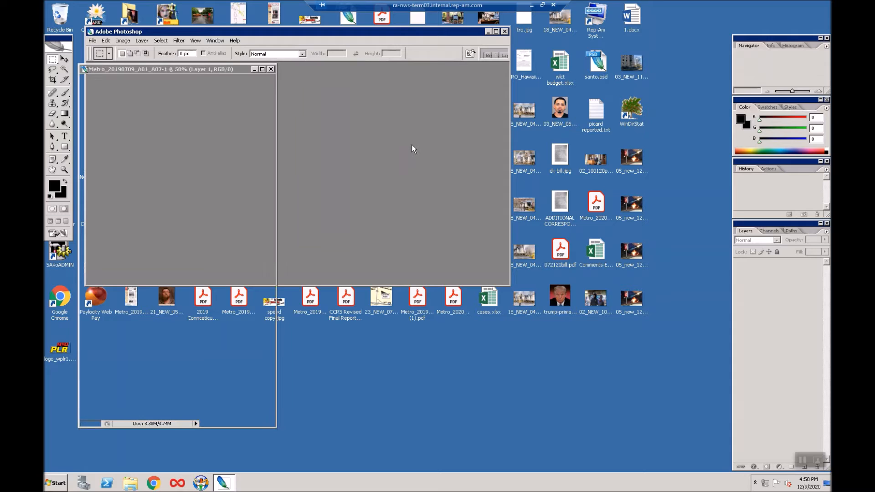
click(262, 68)
click(496, 31)
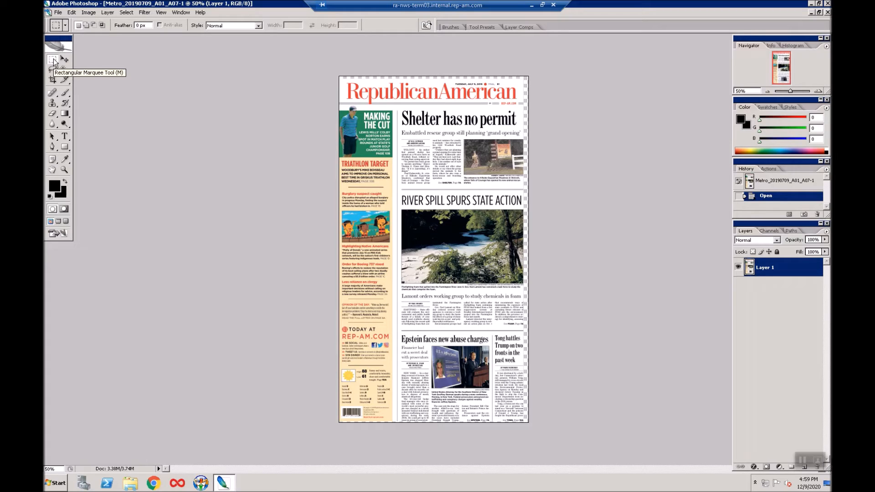
Step: Select the "Shelter has no permit" story on the front page with the Rectangular Marquee and crop the image to it
drag(396, 107, 523, 189)
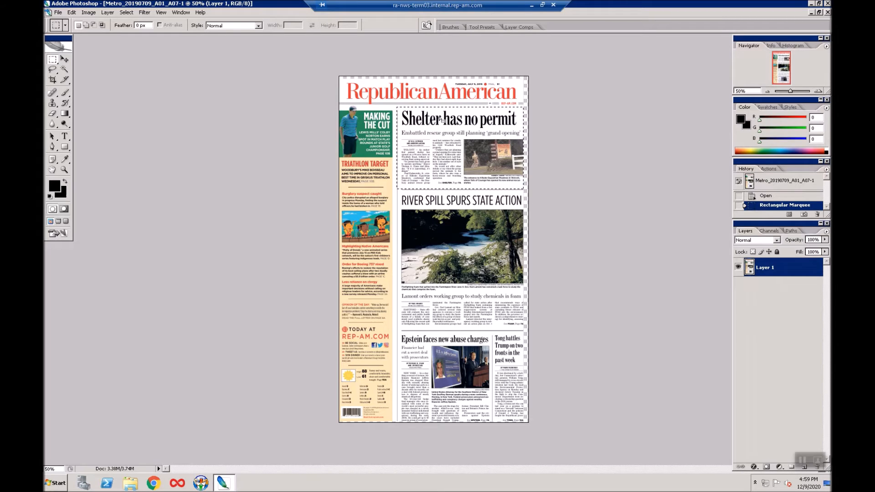
click(364, 127)
drag(364, 126, 492, 191)
click(505, 219)
key(ctrl+z)
click(88, 13)
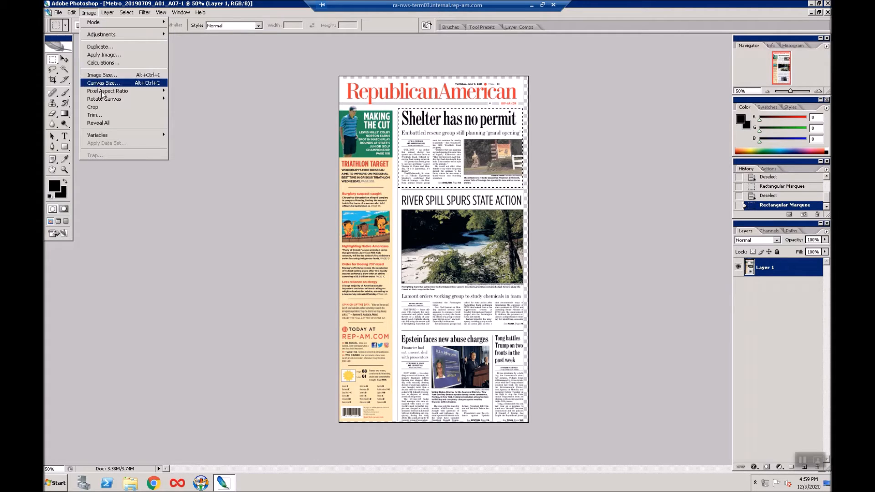
click(105, 107)
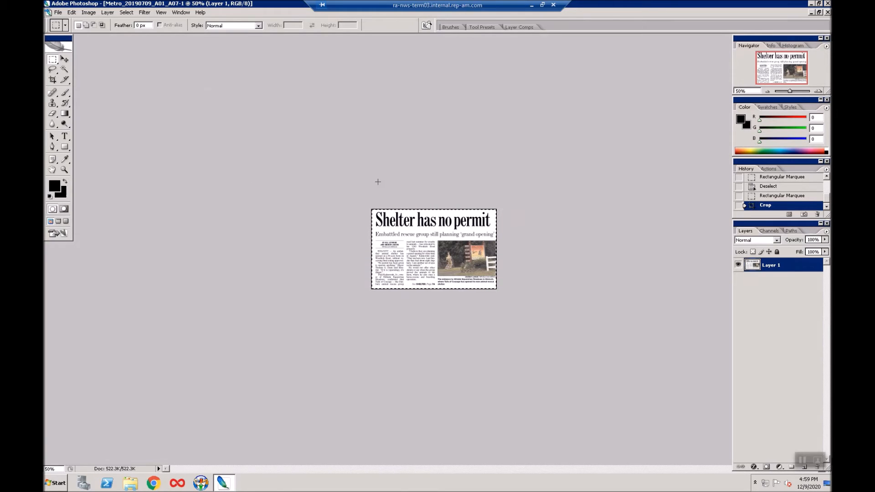
Step: Save the cropped story to the Desktop in JPEG format as Metro_20190709_A01_A07-1.jpg
click(162, 13)
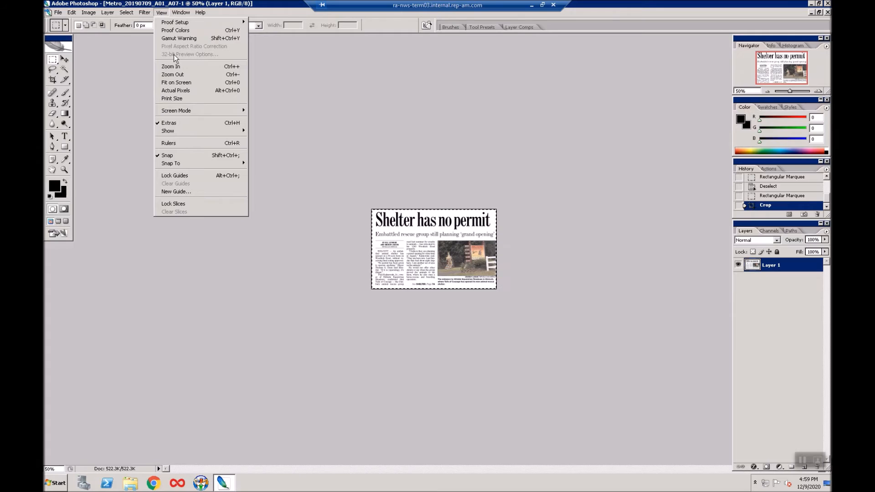
click(184, 91)
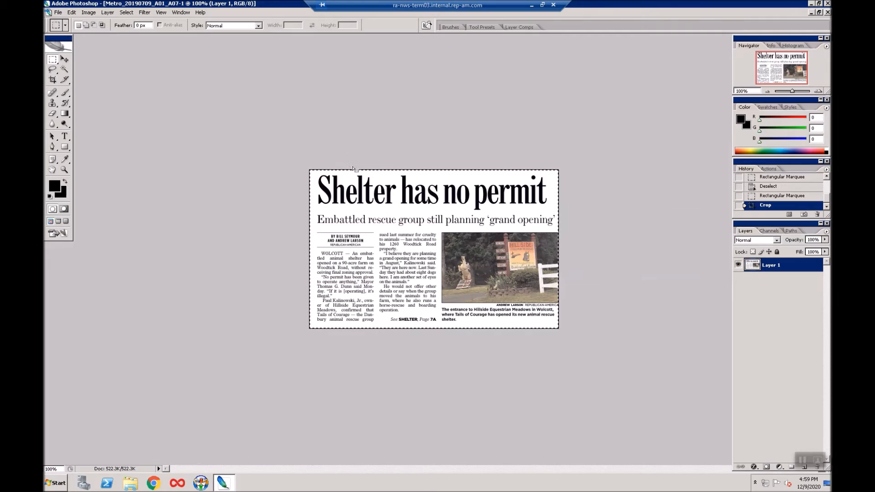
click(62, 13)
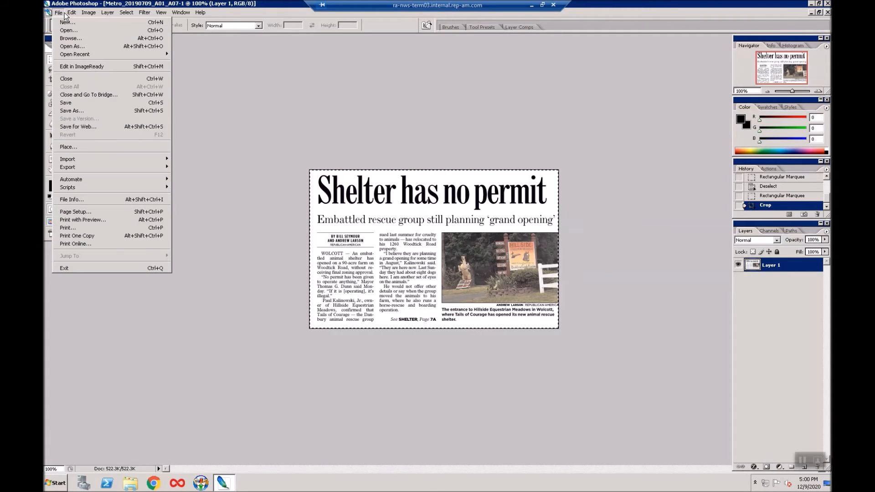
click(95, 111)
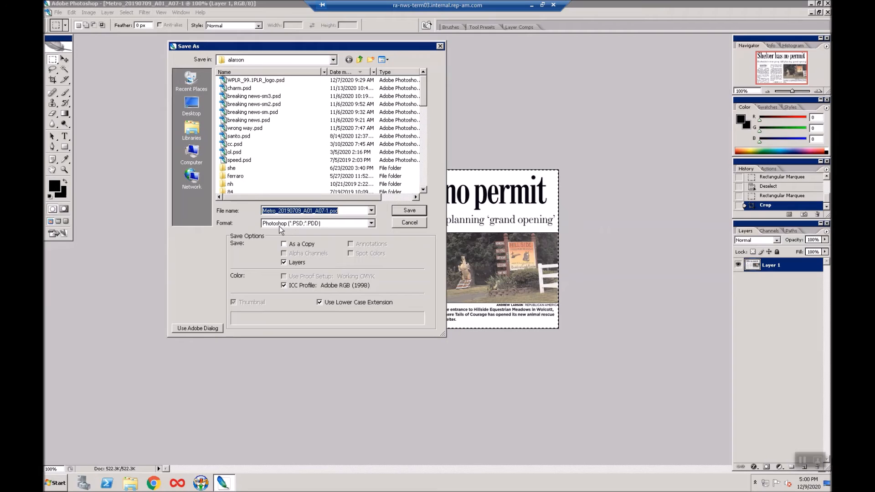
click(297, 224)
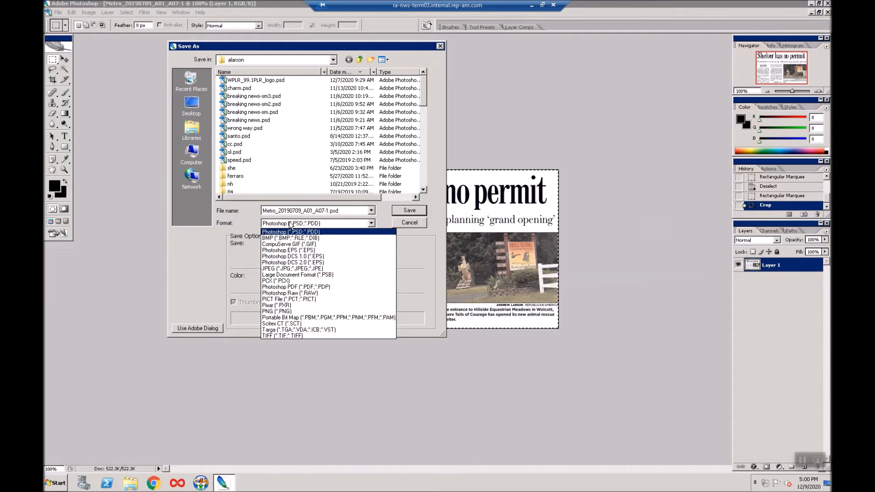
click(300, 269)
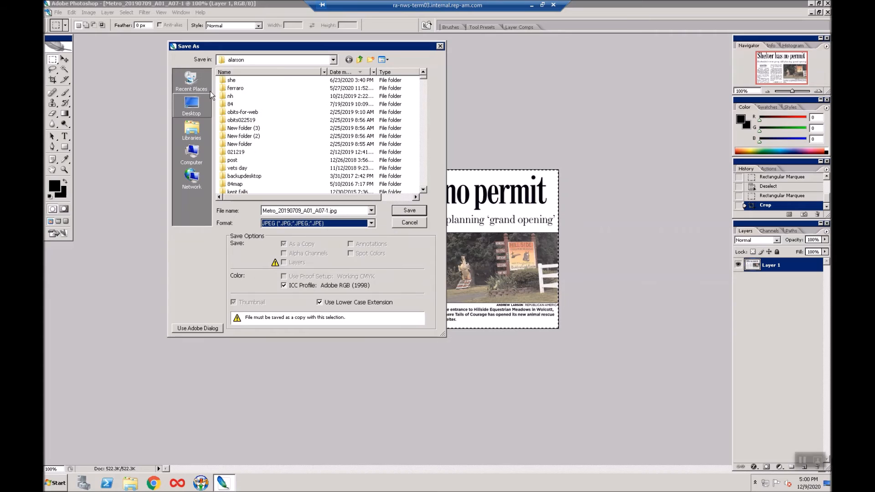
click(191, 105)
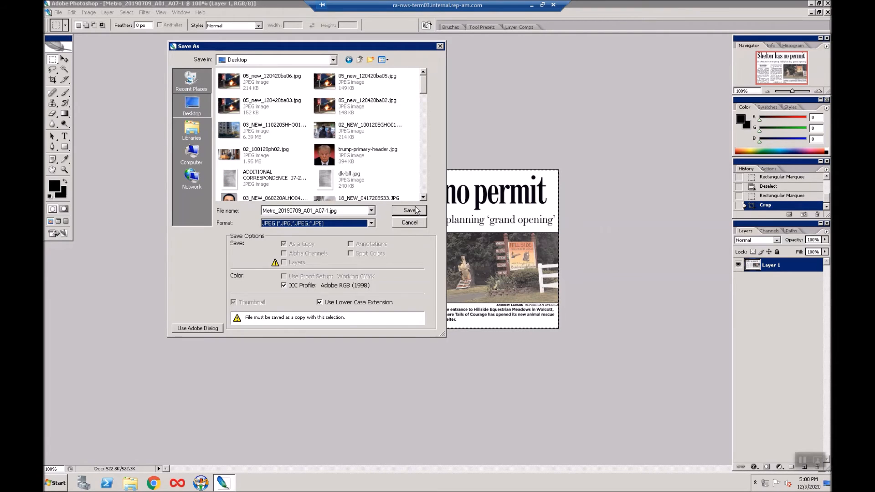
click(415, 211)
click(403, 124)
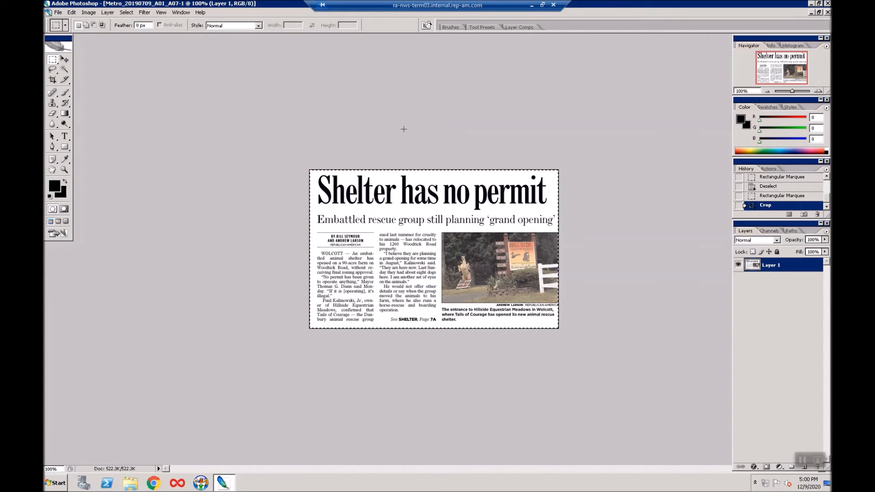
Step: Minimize Photoshop and move the saved Metro_20190709_A01_A07-1.jpg to an empty spot near the other desktop files
click(811, 13)
click(810, 3)
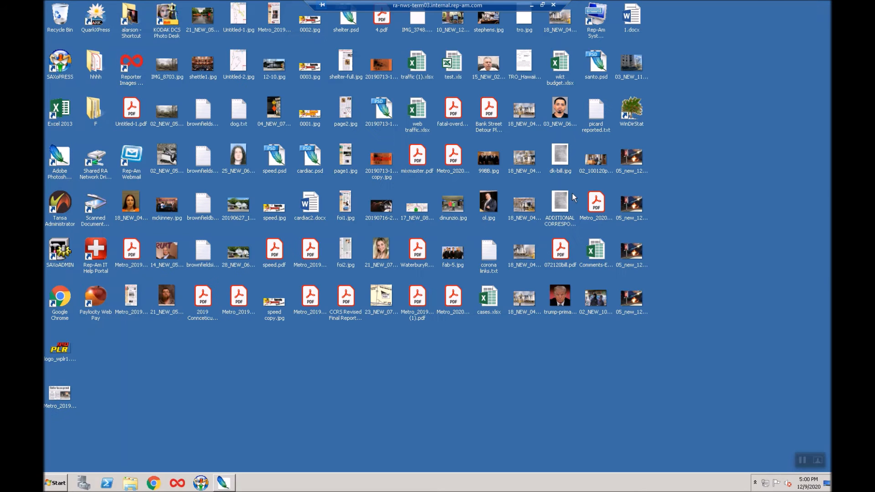
click(71, 387)
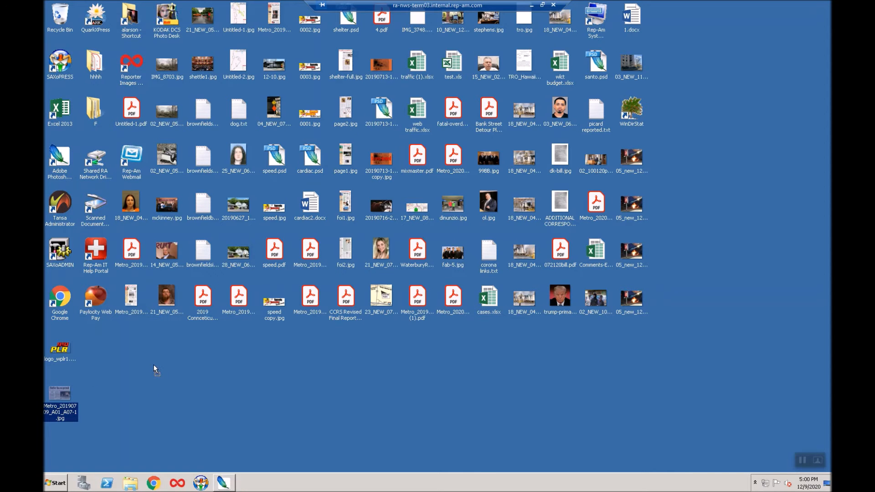
drag(71, 386, 154, 366)
Step: Open Metro_20190709_A01_A07-1.jpg in Windows Photo Viewer, check the cropped story enlarged and close the viewer
double_click(139, 354)
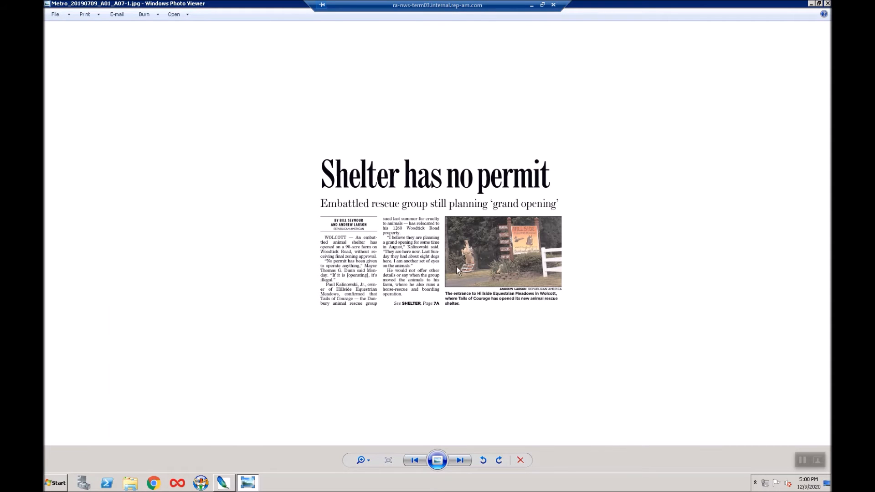
click(365, 458)
drag(365, 458, 367, 444)
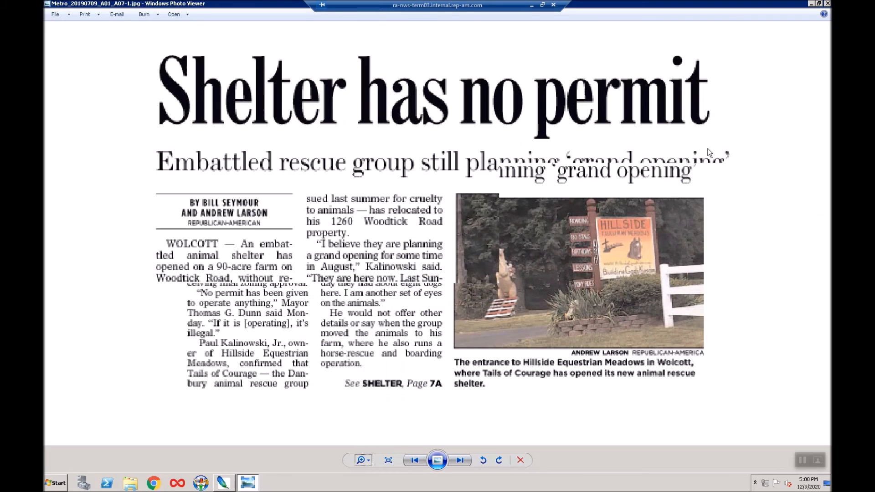
click(827, 3)
Step: Move logo_wplr1.png to an empty desktop spot and open it in Photoshop without color management, with its document window maximized
click(64, 347)
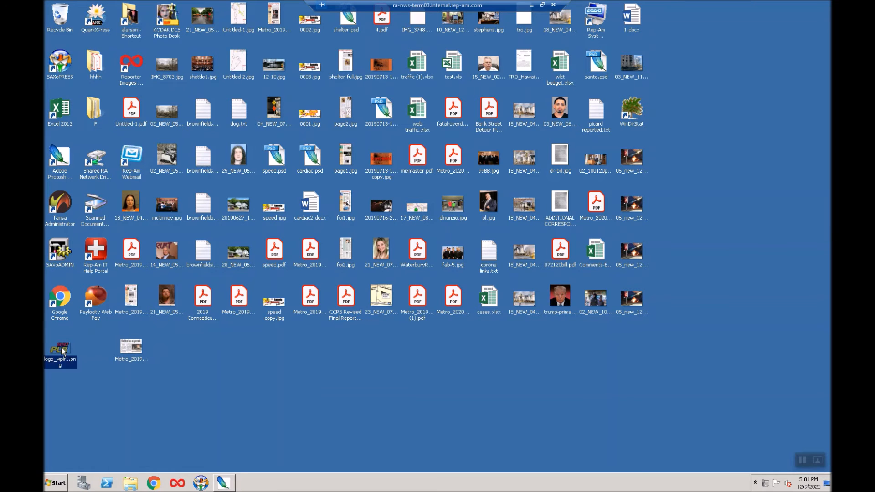
drag(240, 349, 240, 350)
right_click(233, 350)
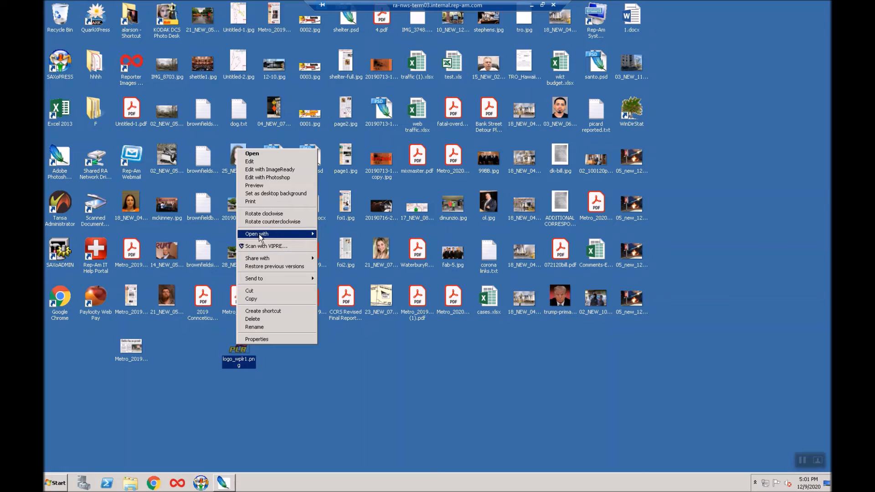
right_click(244, 347)
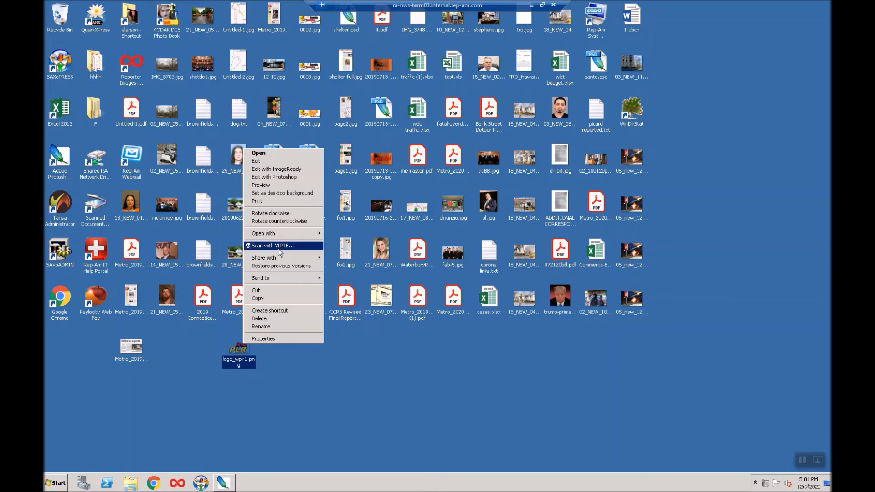
mouse_move(285, 233)
click(357, 231)
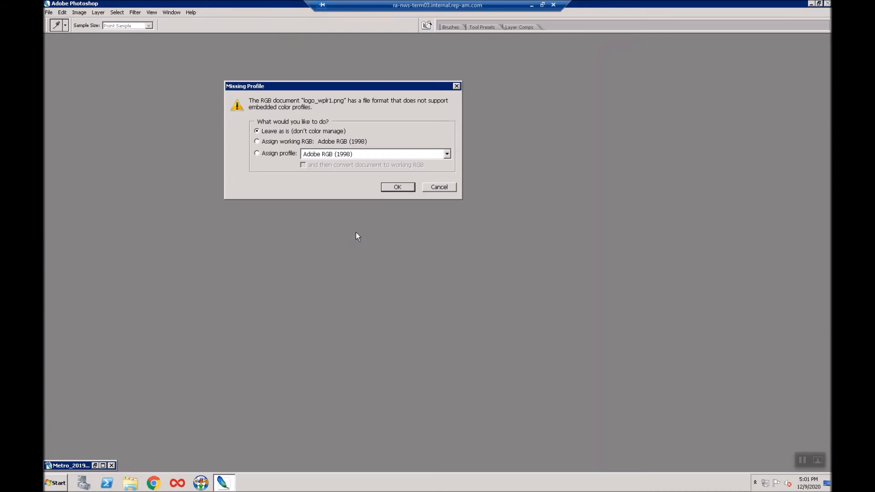
click(402, 189)
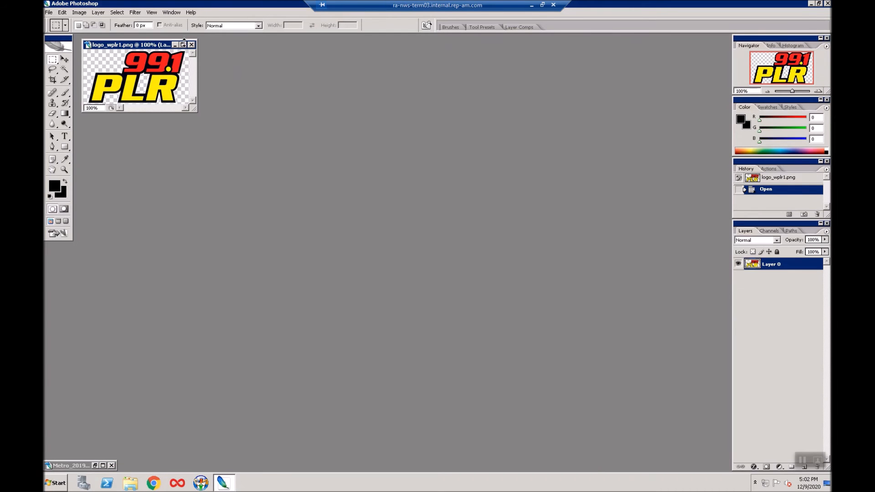
click(183, 45)
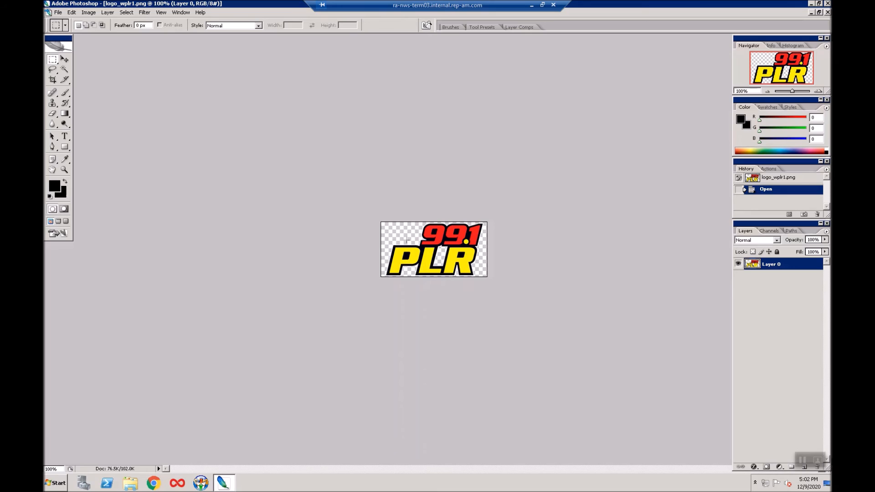
Step: Save the logo to the Desktop in JPEG format as logo_wplr1 copy.jpg
click(59, 12)
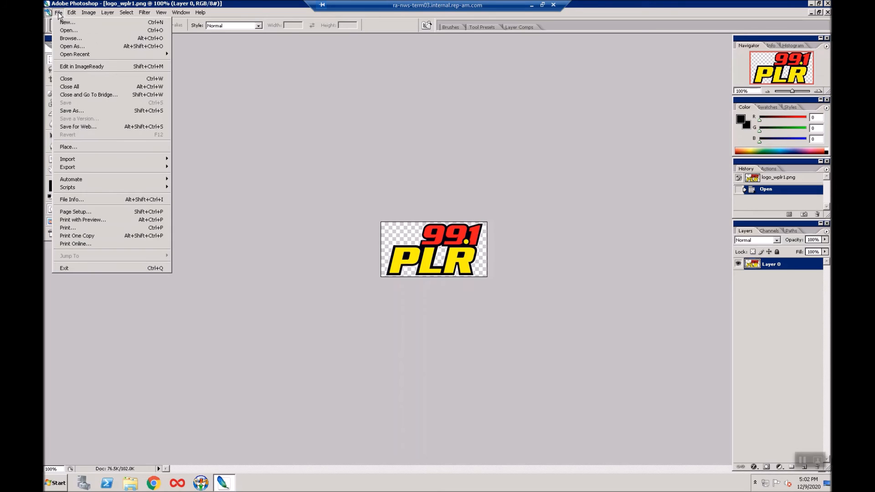
click(81, 111)
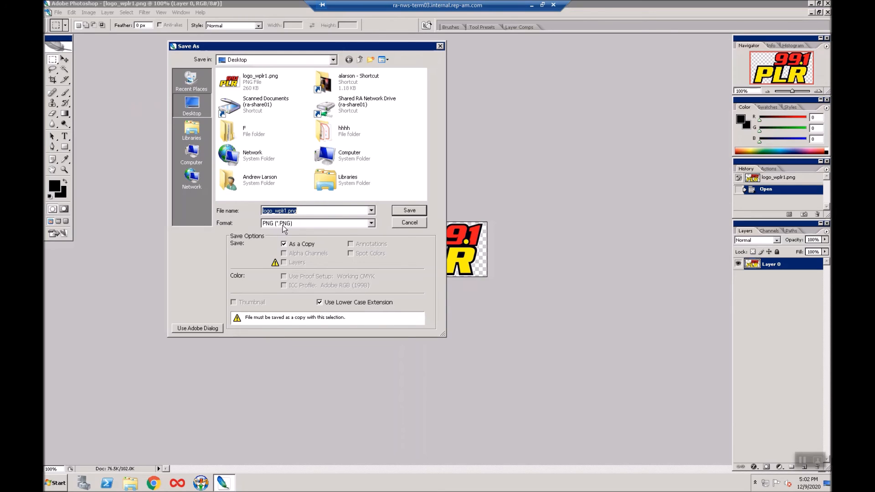
click(276, 224)
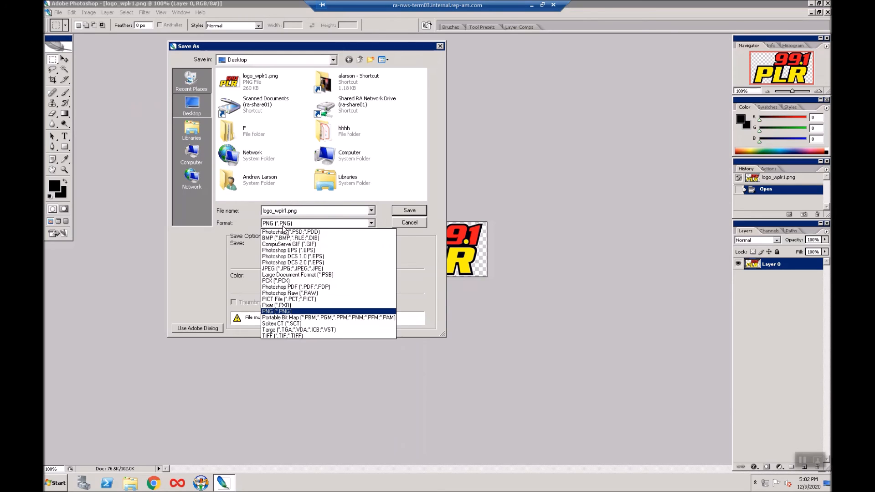
click(292, 268)
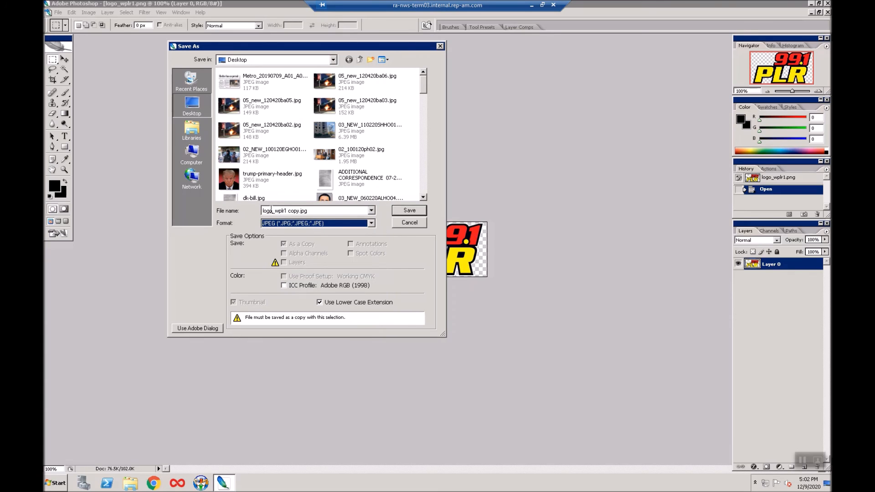
click(314, 210)
click(329, 211)
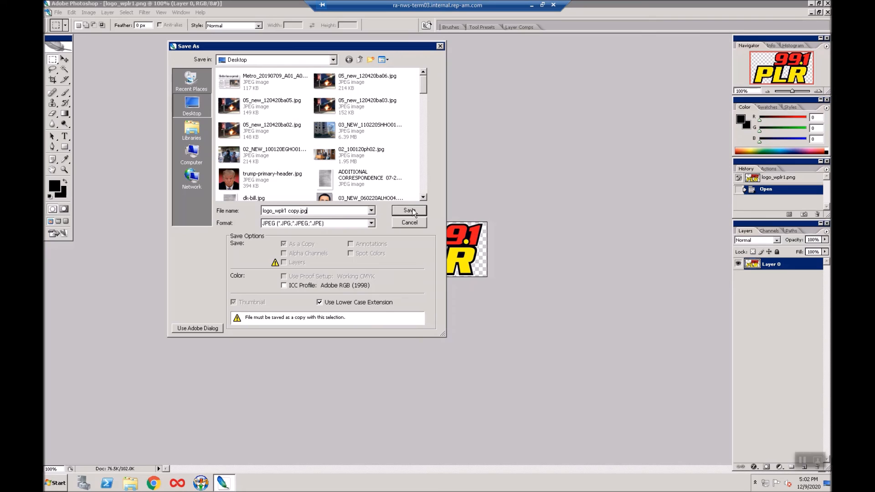
click(416, 213)
click(401, 129)
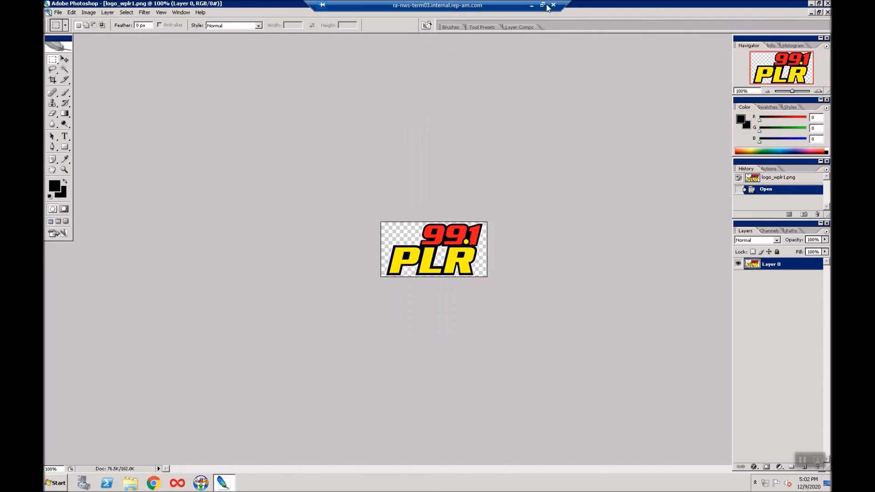
Step: Minimize Photoshop, open logo_wplr1 copy.jpg from the desktop in Windows Photo Viewer to check it, and close the viewer
click(811, 3)
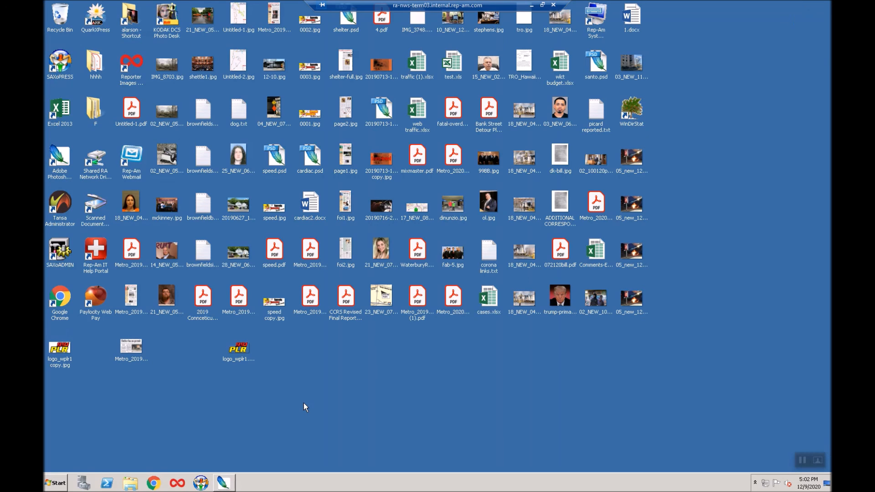
click(67, 350)
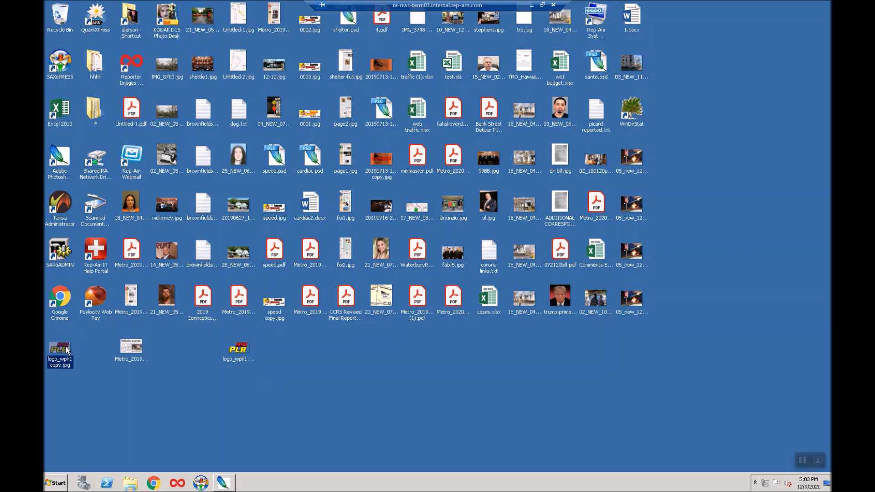
double_click(56, 366)
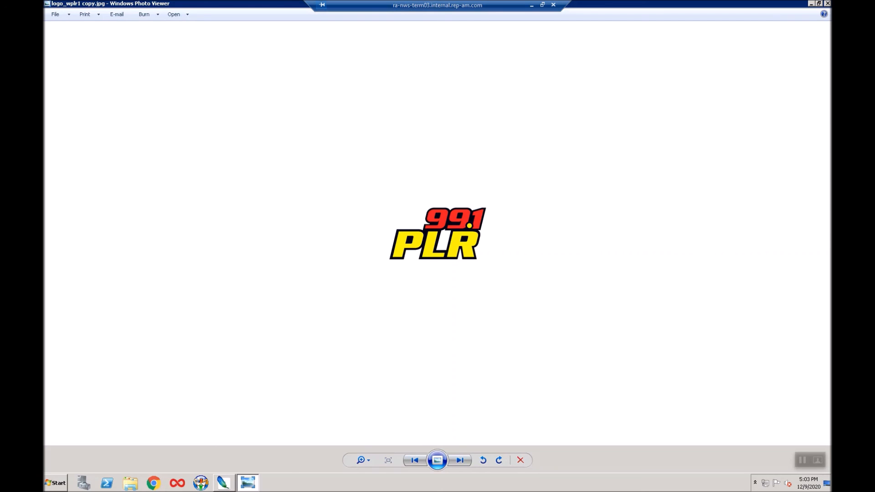
click(827, 4)
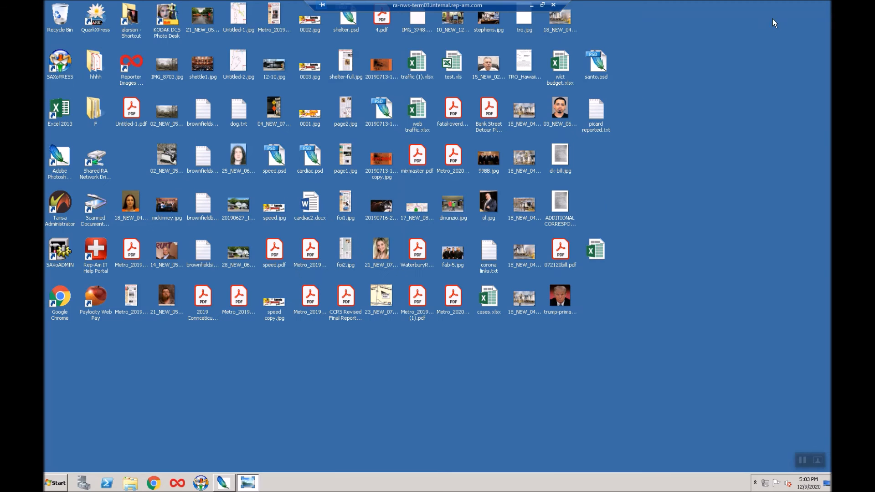
click(123, 389)
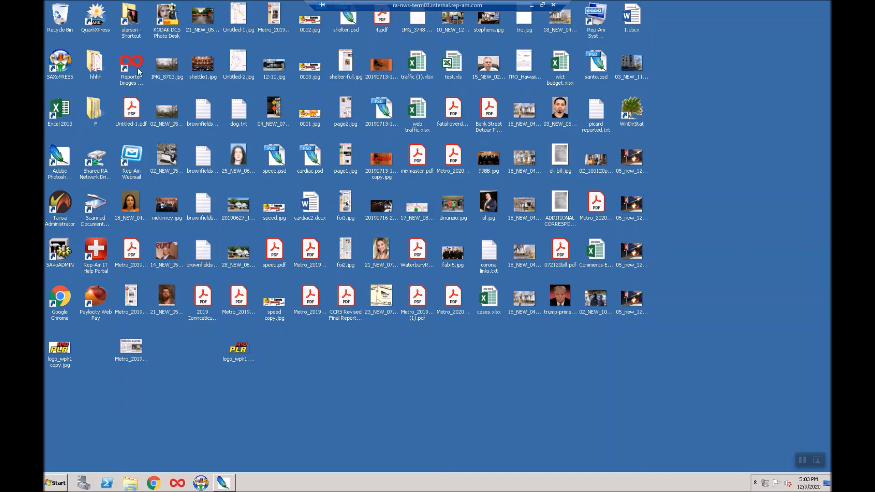